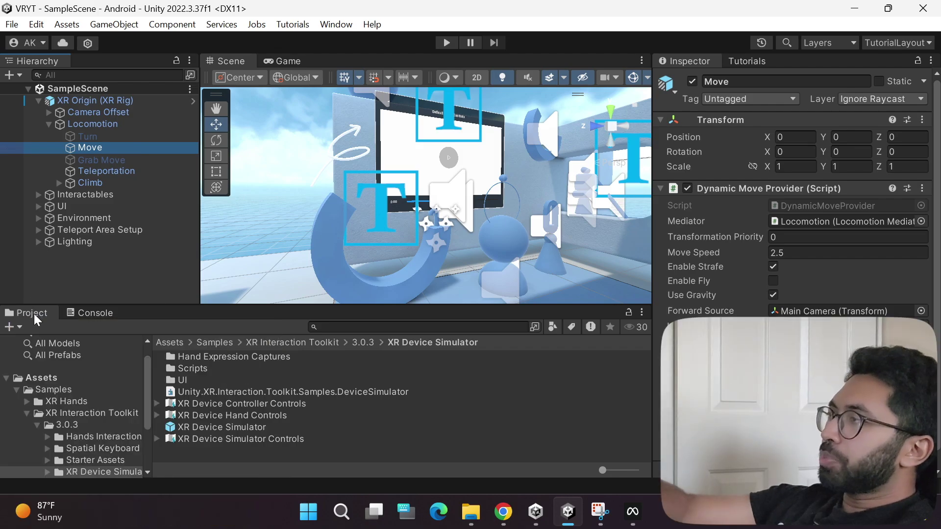
Browse from Assets into the Scenes folder and select the BasicScene scene asset.
click(43, 377)
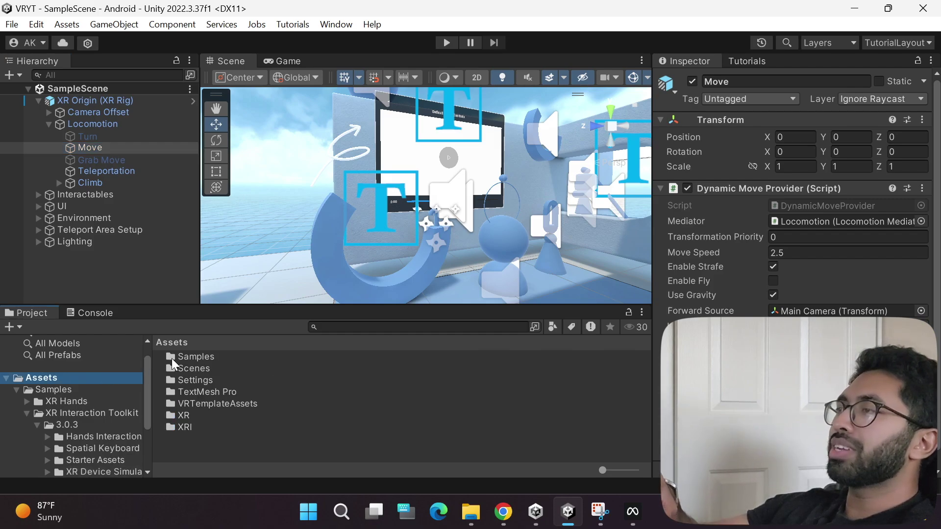
double_click(189, 368)
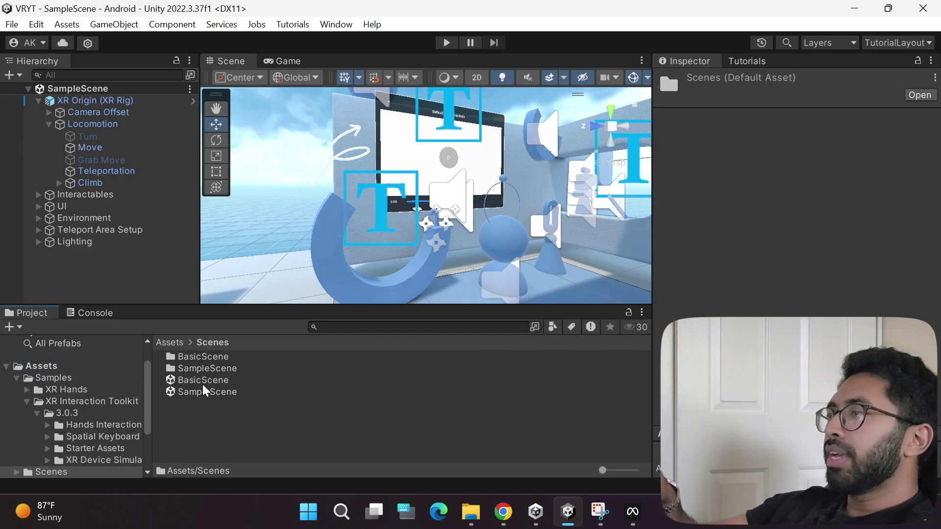
click(196, 380)
click(195, 392)
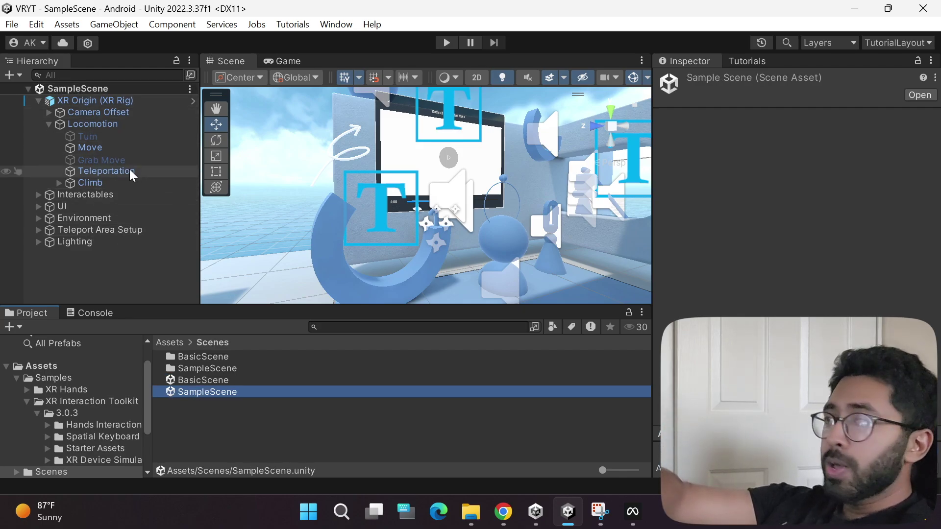
click(194, 380)
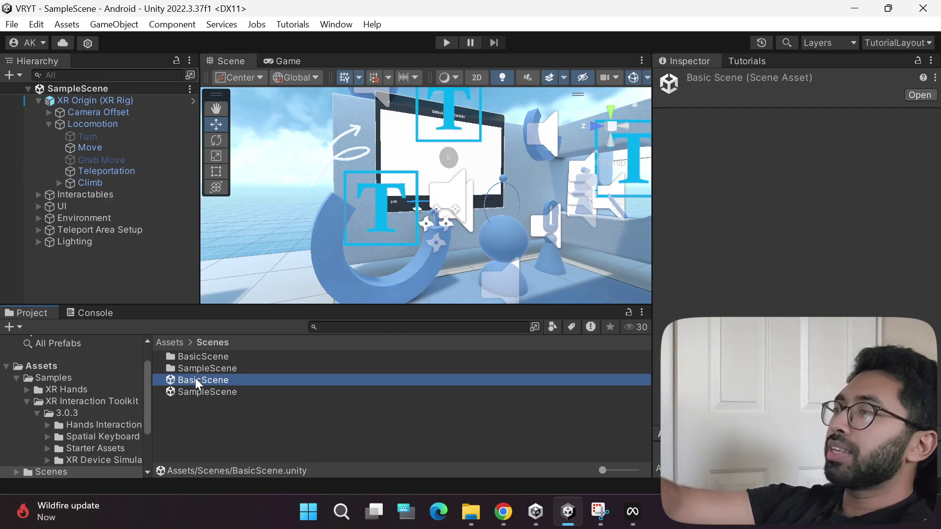
Open BasicScene, expand XR Origin (XR Rig) and Camera Offset, and inspect the Left Controller.
double_click(195, 380)
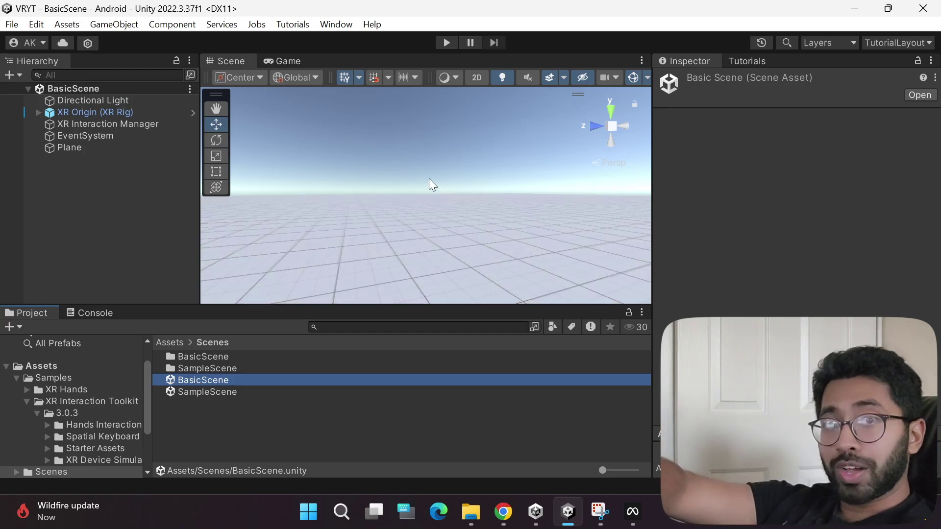
click(53, 112)
scroll(739, 269, down, 10)
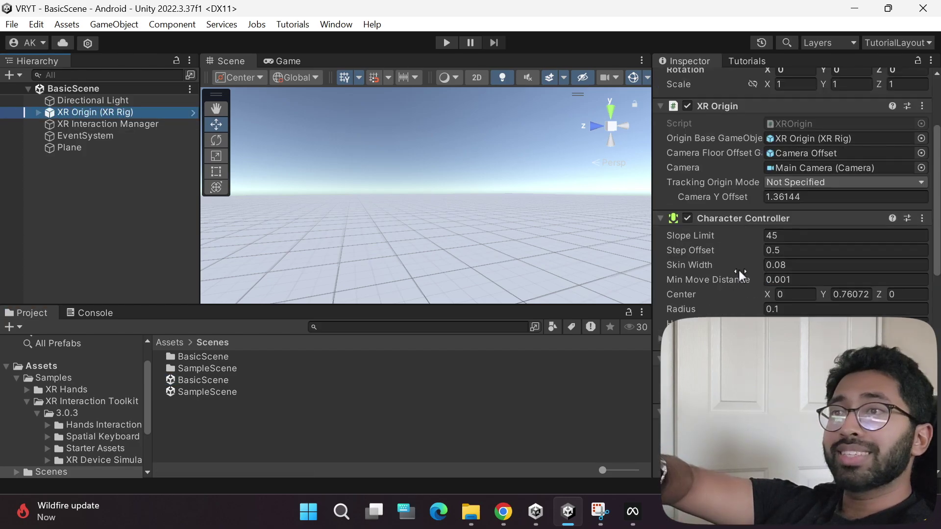
scroll(740, 272, up, 10)
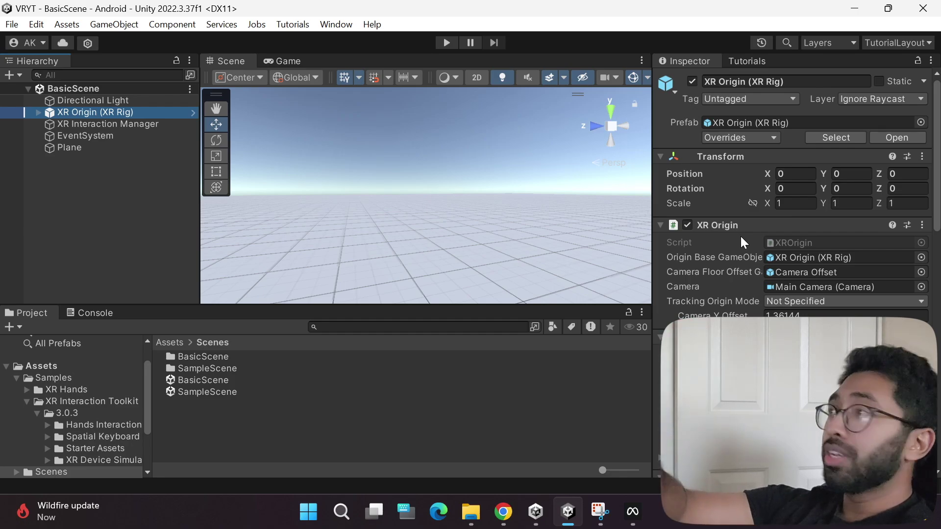
click(38, 113)
click(49, 125)
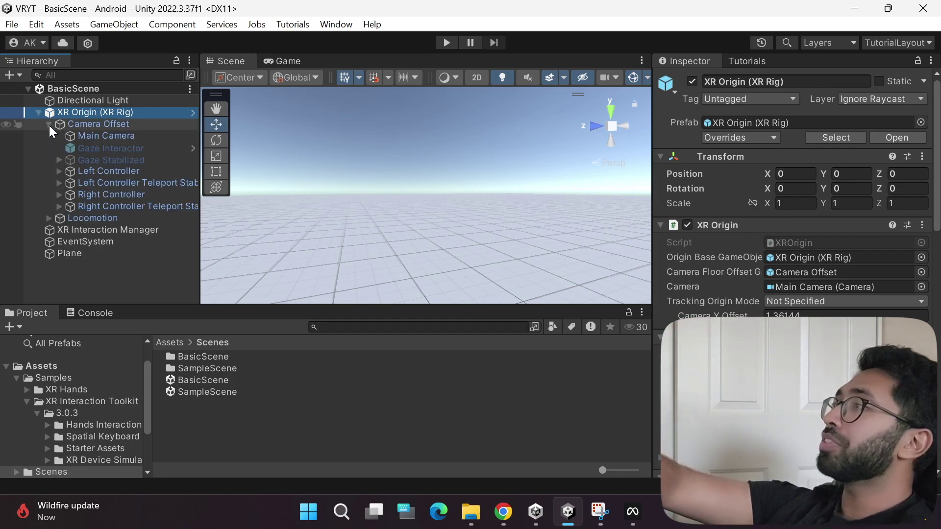
click(105, 169)
Frame the Left Controller in the Scene view, then inspect the Right Controller's input actions.
double_click(102, 171)
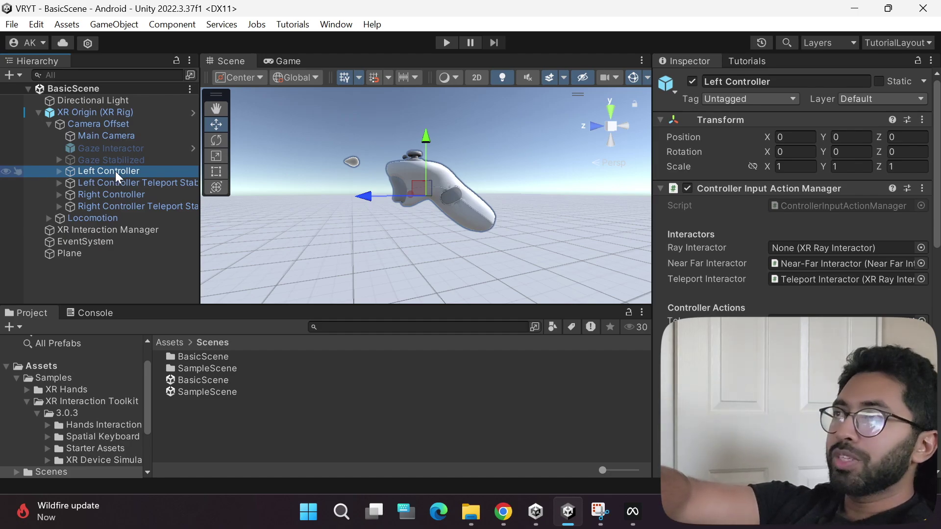
click(101, 194)
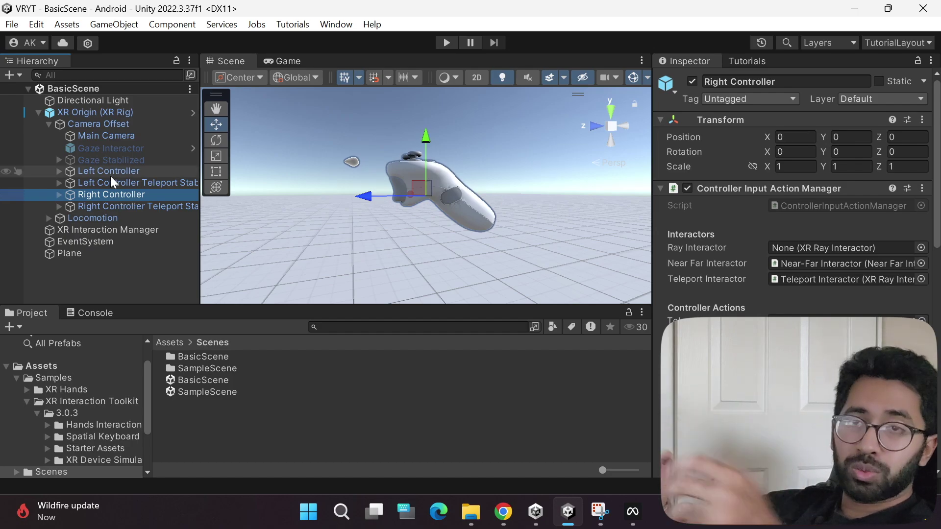
Review the Turn, Move, Teleportation, Climb and Grab Move providers, then collapse XR Origin and deselect.
click(90, 217)
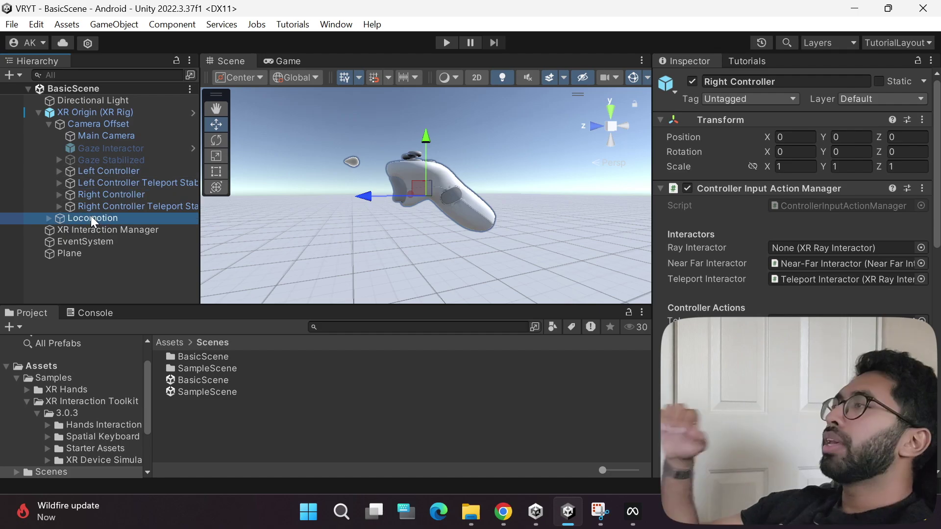
click(50, 219)
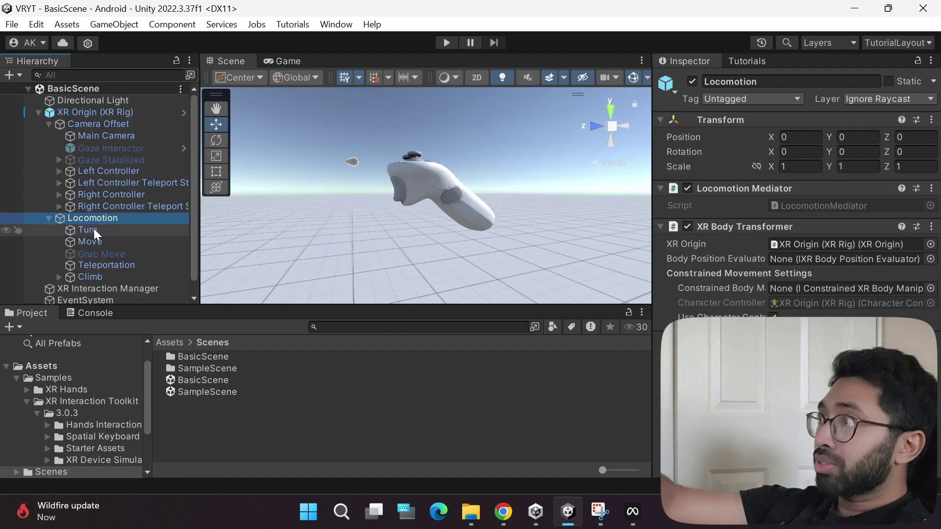
click(110, 230)
click(108, 241)
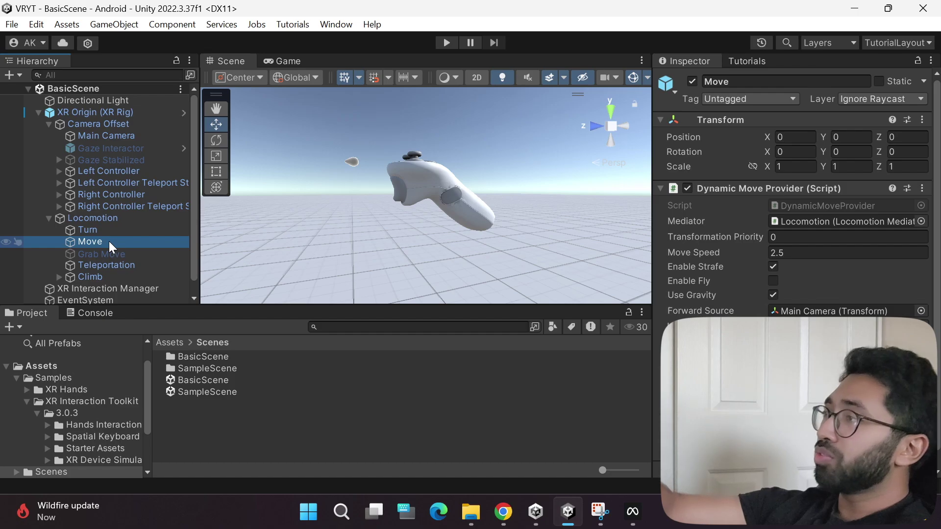
click(125, 264)
click(123, 277)
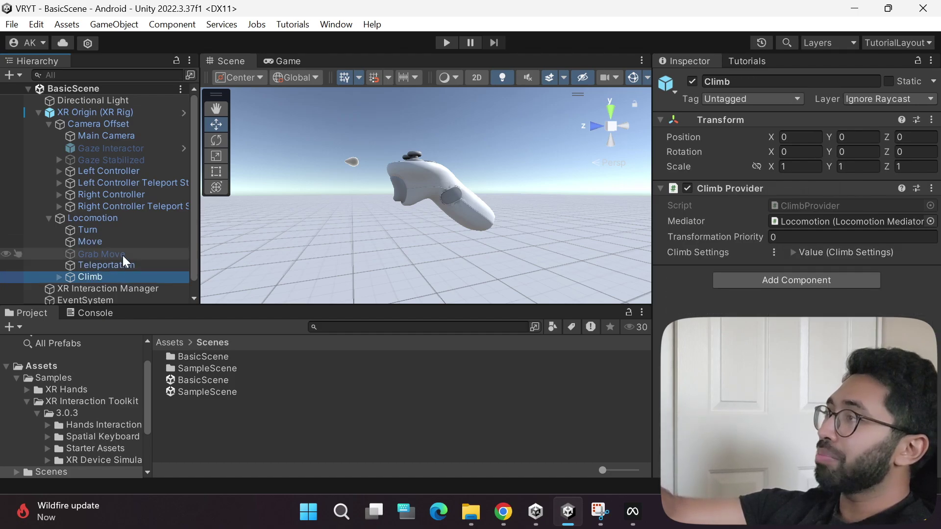
click(123, 254)
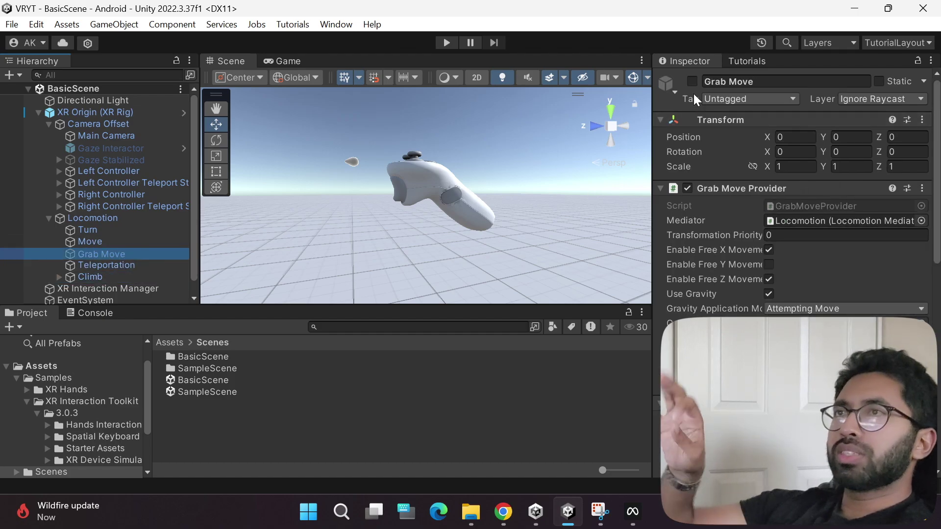
click(38, 113)
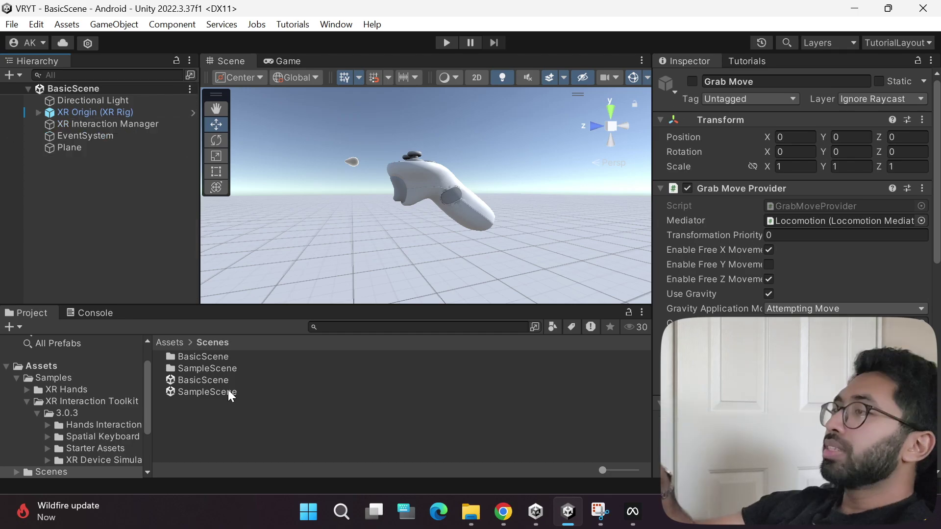
click(108, 188)
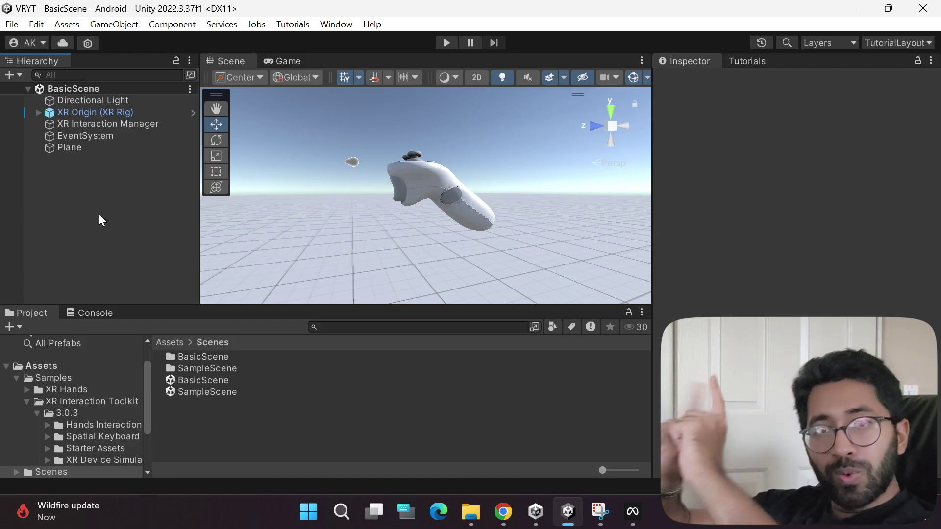
Open DemoScene from Assets > Samples > XR Interaction Toolkit > 3.0.3 > Starter Assets.
click(172, 343)
click(198, 360)
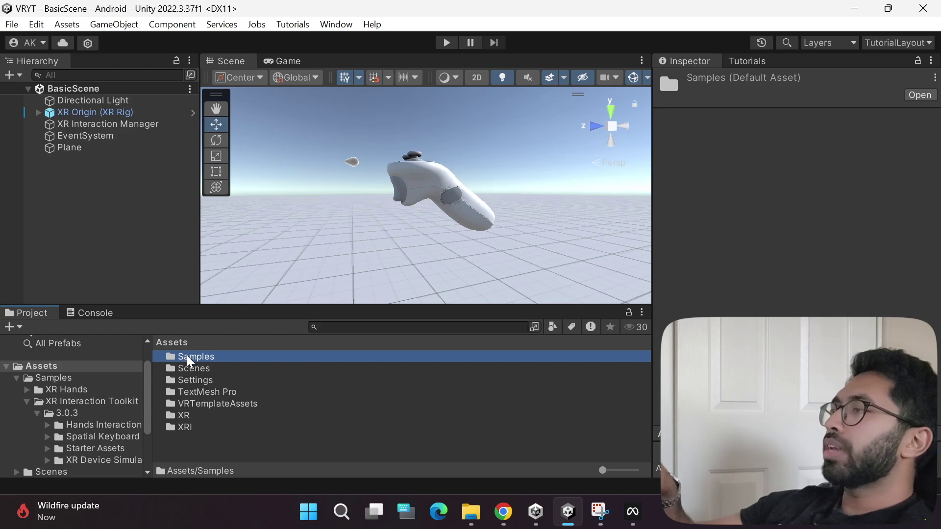
double_click(187, 357)
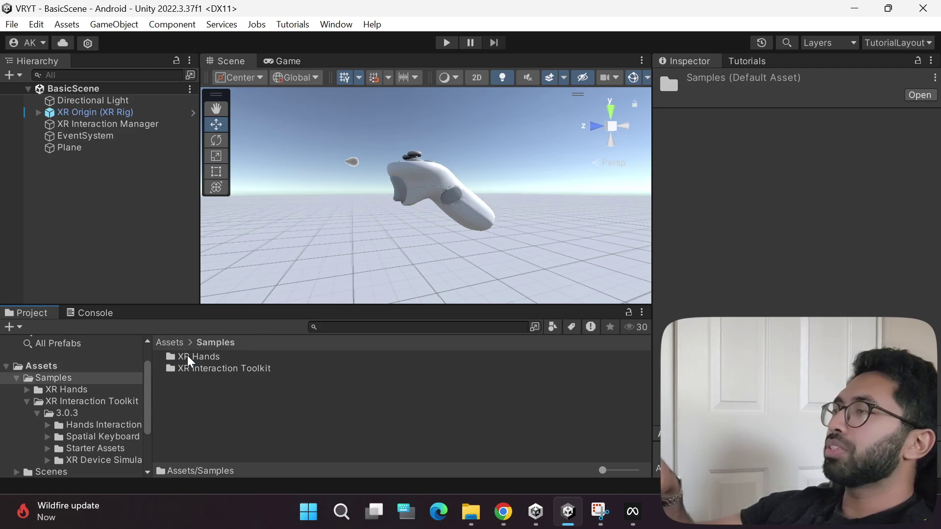
double_click(205, 369)
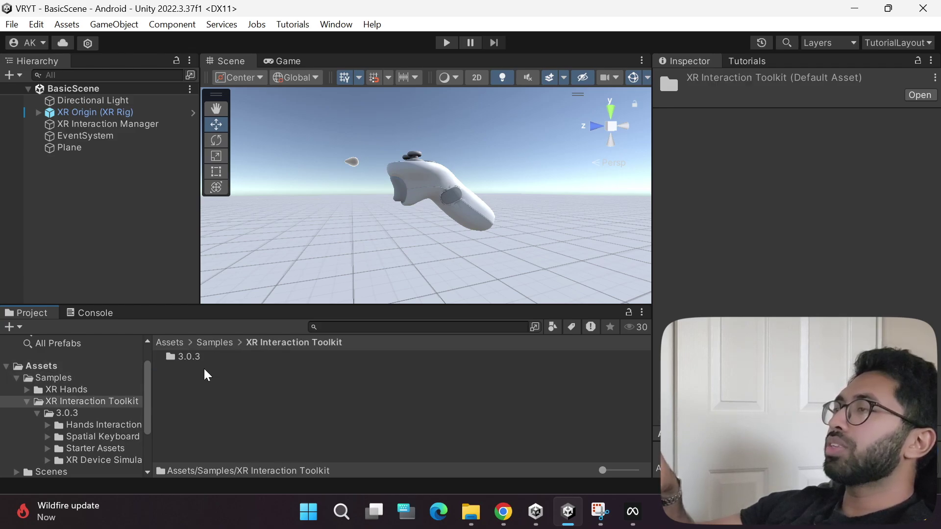
double_click(189, 357)
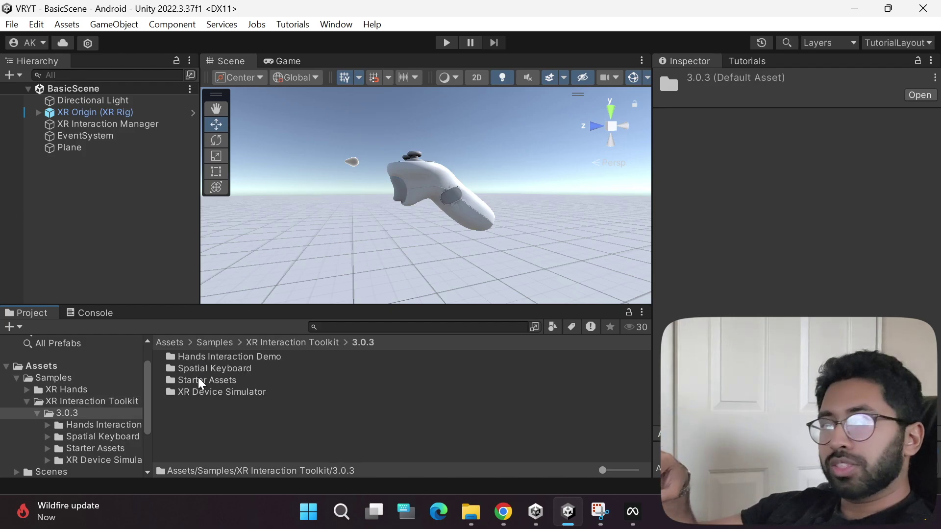
double_click(198, 380)
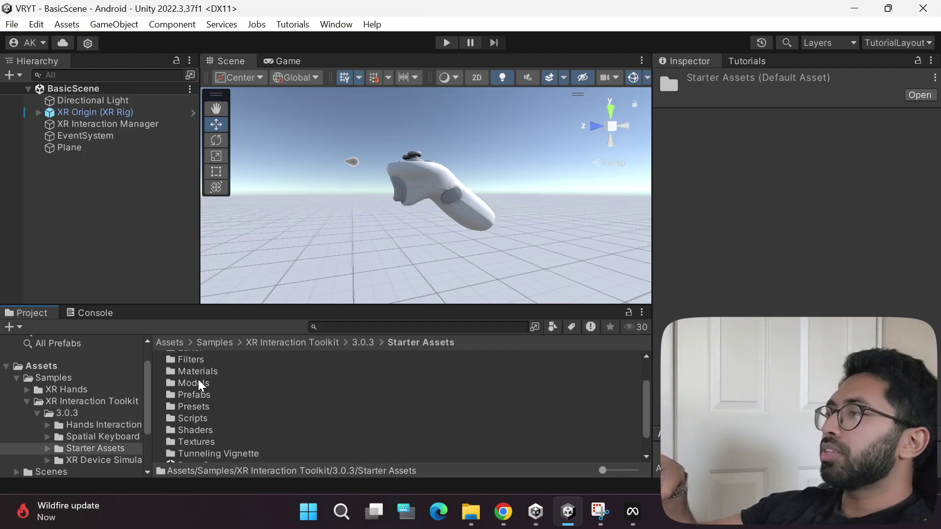
scroll(198, 383, down, 3)
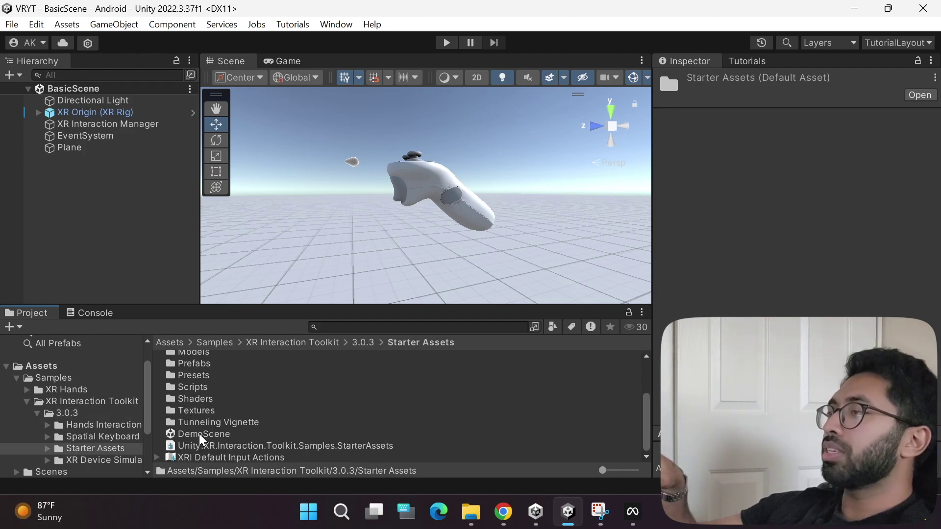
double_click(199, 433)
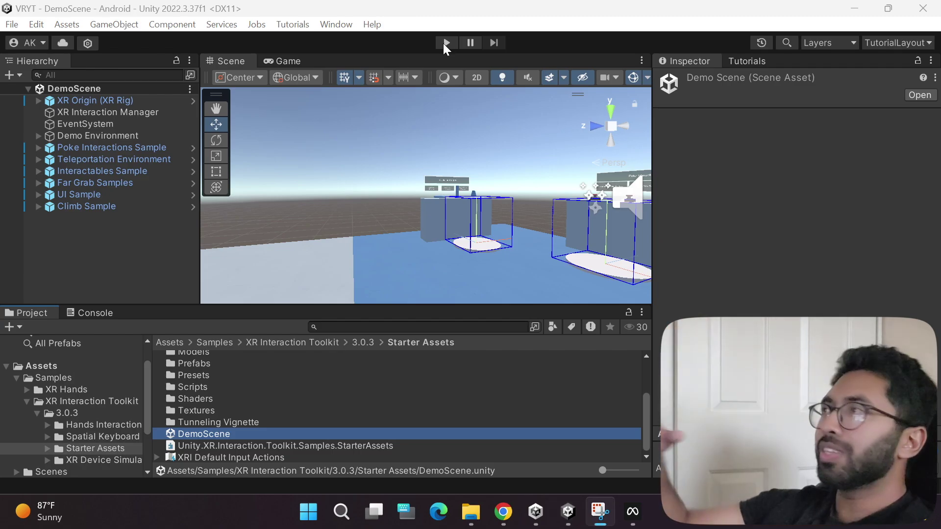
Run DemoScene in Play mode via Edit > Play to test it in the headset.
click(37, 24)
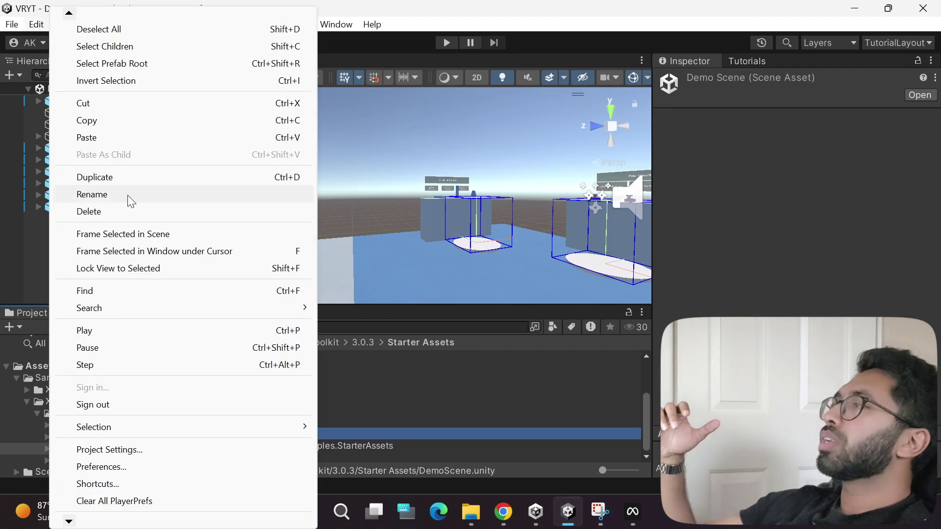
click(119, 328)
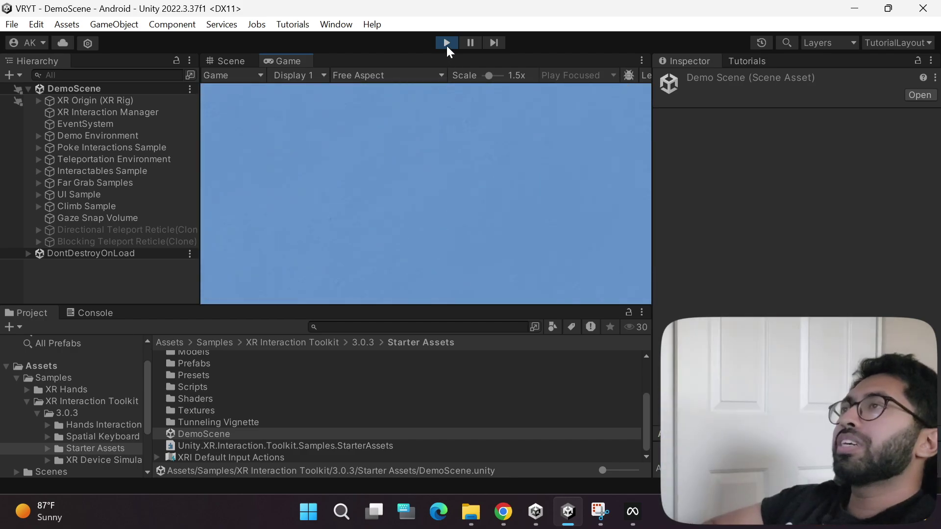
Stop DemoScene and open KeyboardDemo from the 3.0.3 Spatial Keyboard sample folder.
click(447, 43)
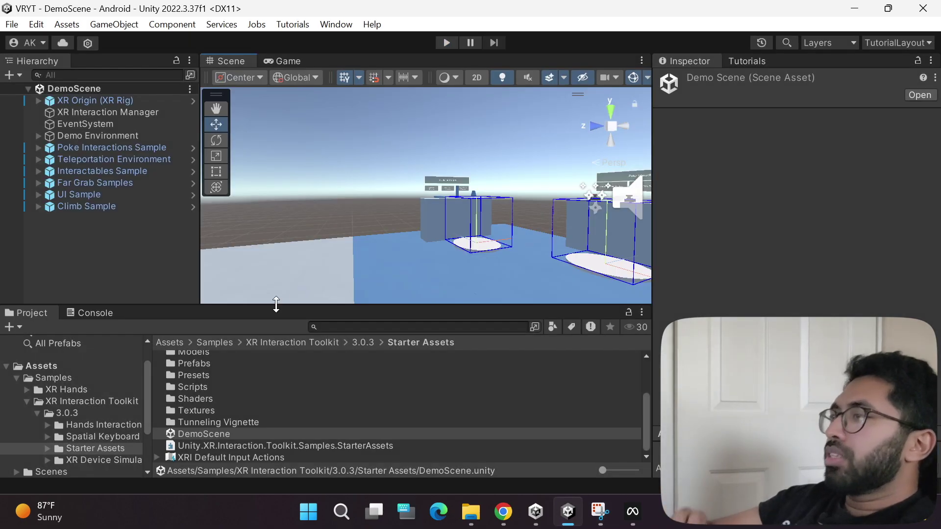
click(361, 343)
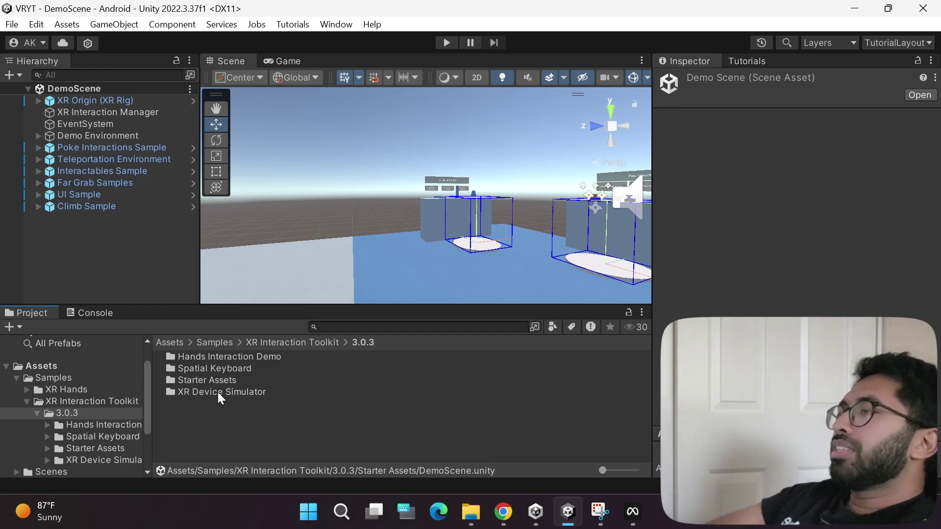
double_click(207, 369)
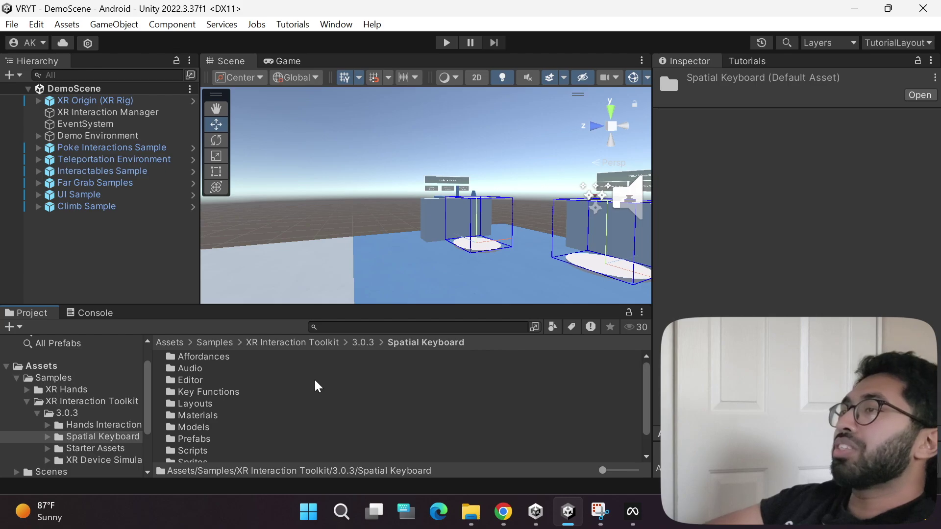
scroll(272, 387, down, 2)
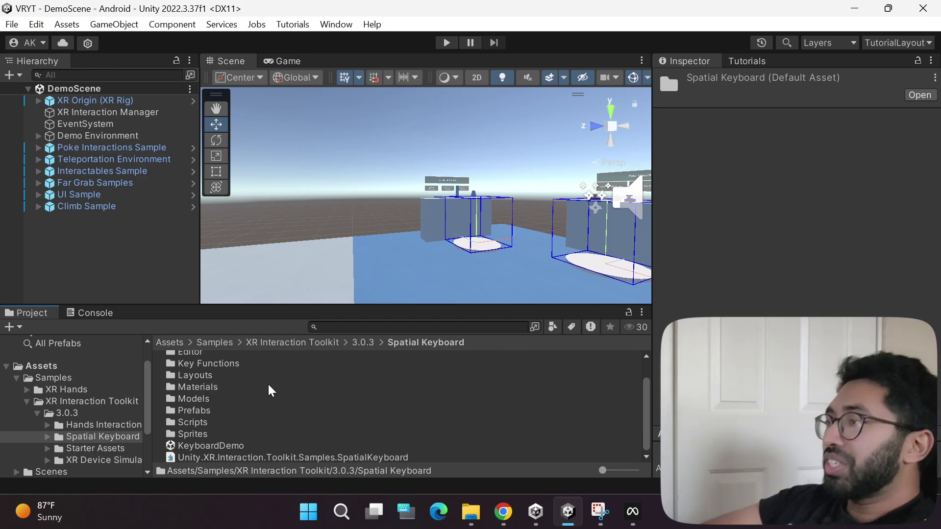
double_click(211, 445)
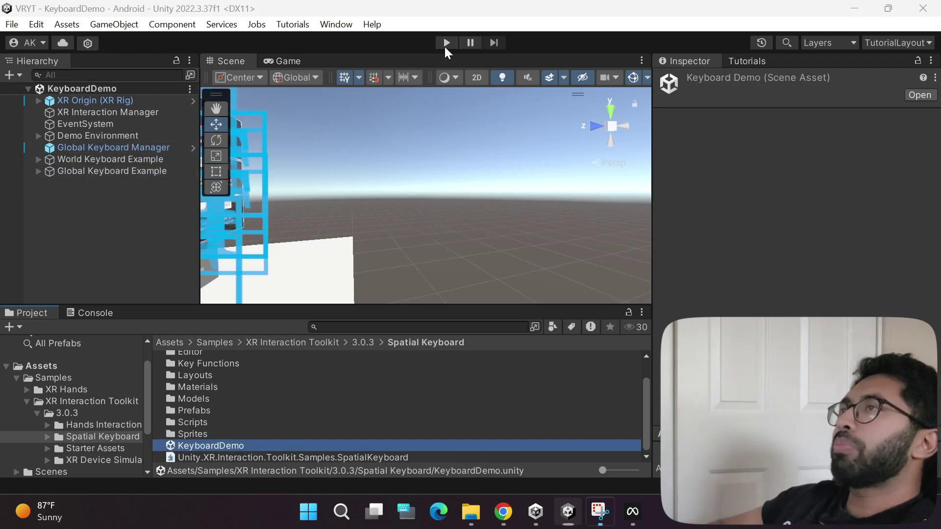
Run KeyboardDemo in Play mode and type into its input fields with the spatial keyboard.
click(37, 24)
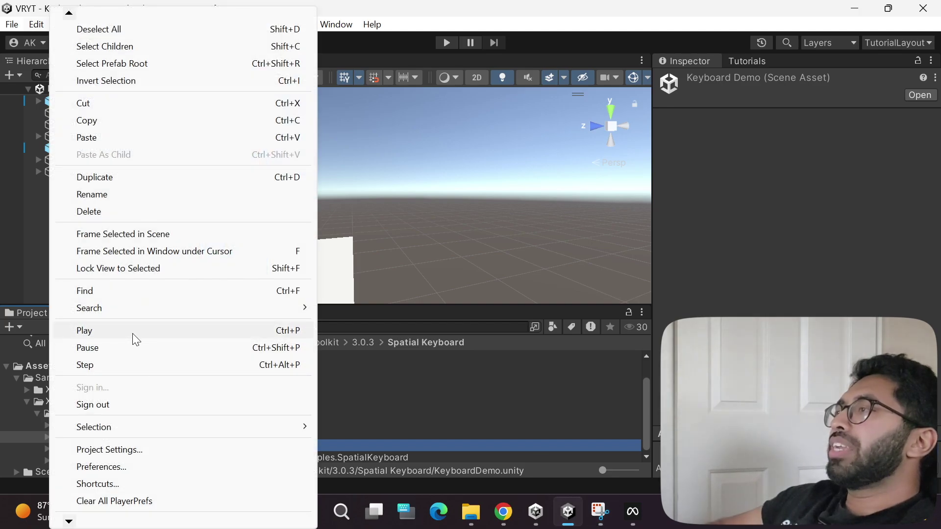
click(136, 341)
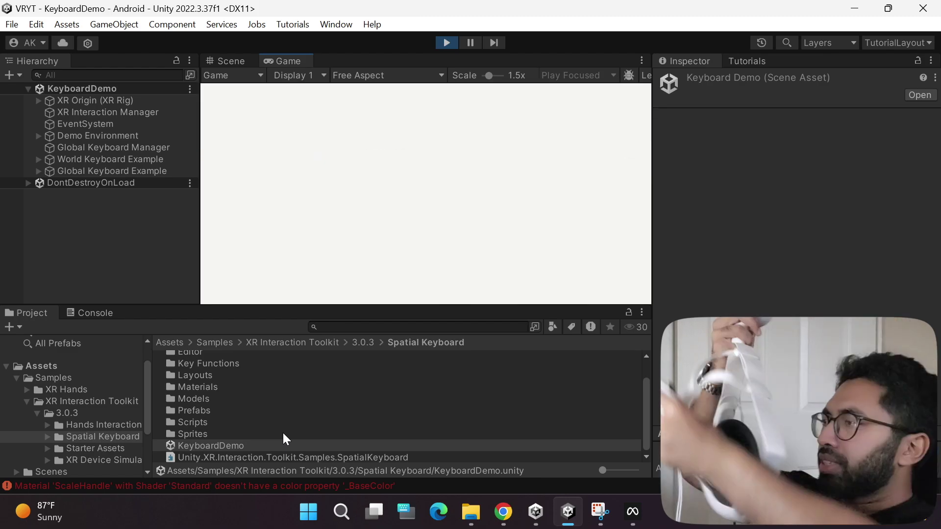
scroll(282, 431, up, 2)
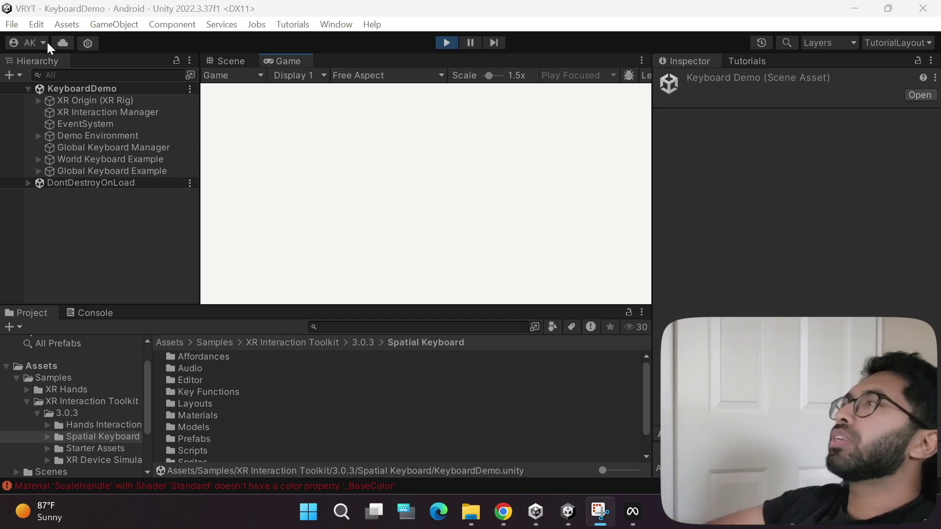
Stop KeyboardDemo and open HandsDemoScene from the 3.0.3 Hands Interaction Demo folder.
click(36, 24)
click(97, 332)
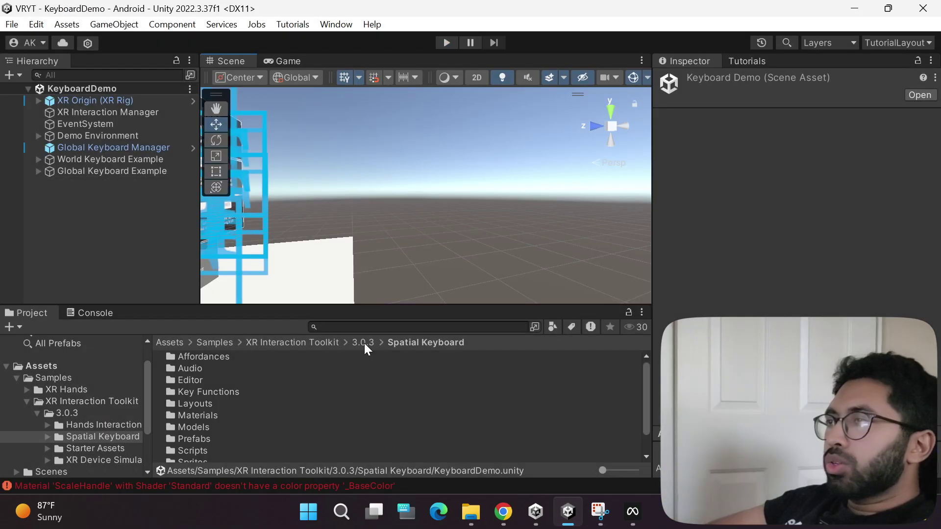
click(365, 343)
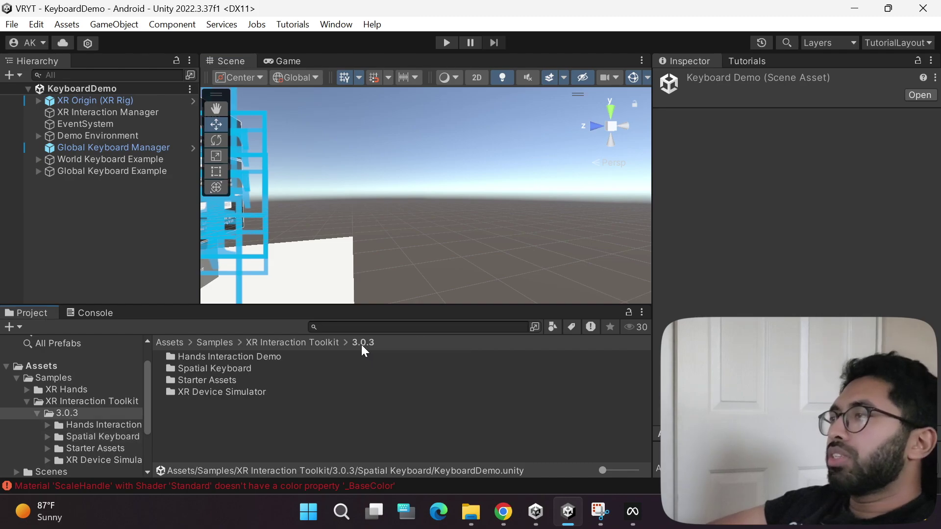
double_click(212, 358)
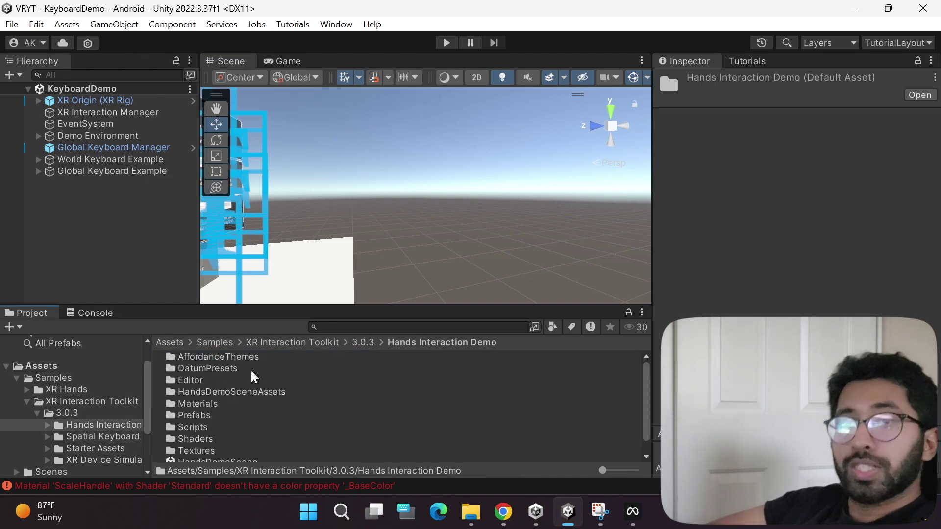
scroll(225, 377, down, 1)
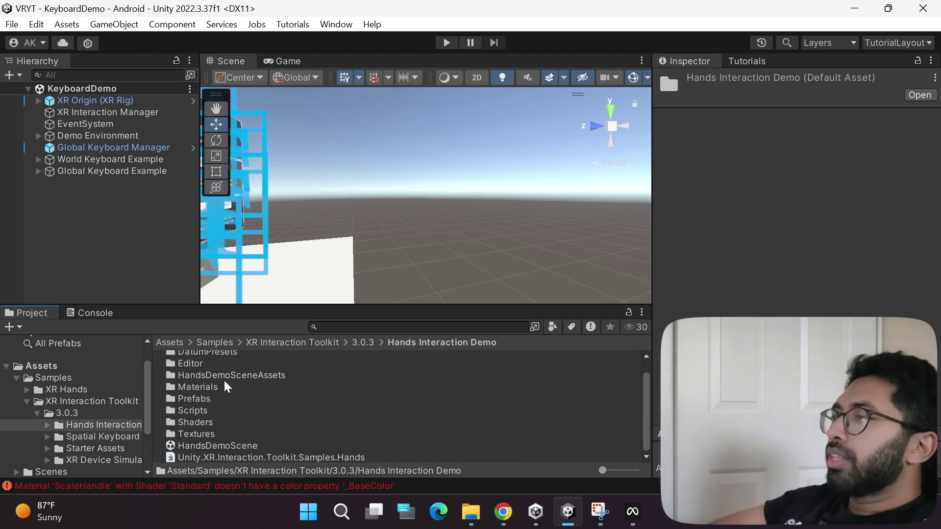
double_click(204, 446)
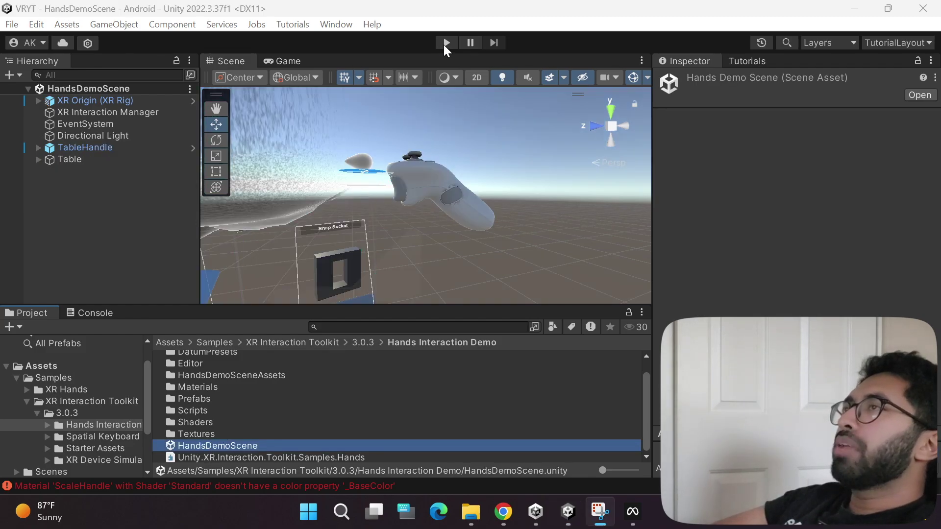
Run HandsDemoScene in Play mode via Edit > Play and interact with it in the headset.
click(37, 24)
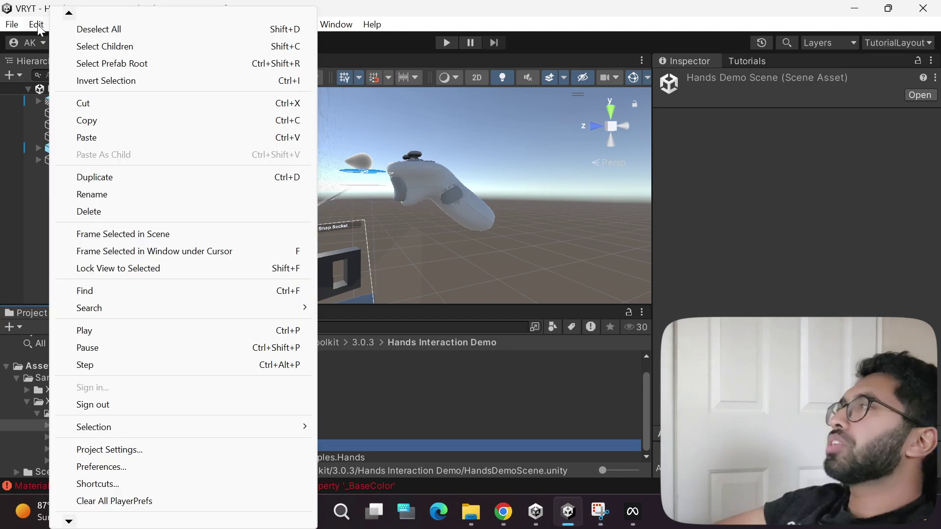
click(106, 330)
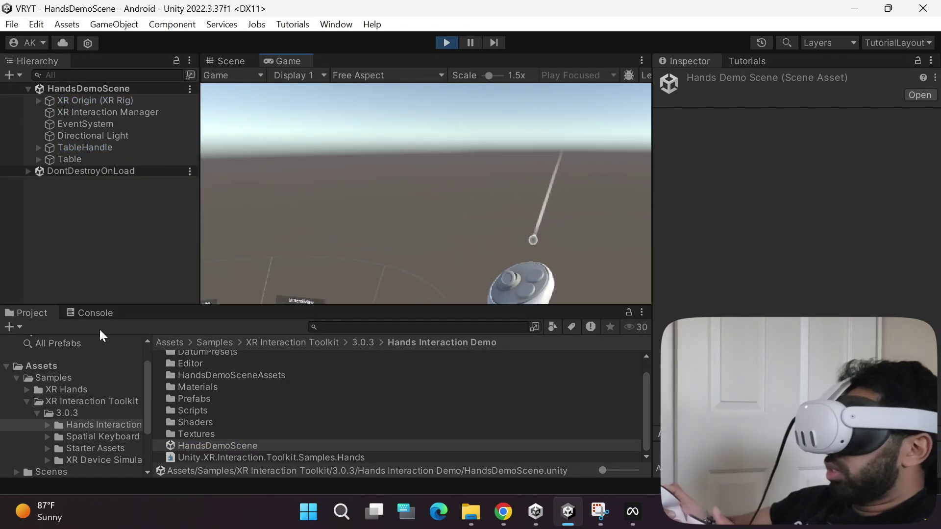